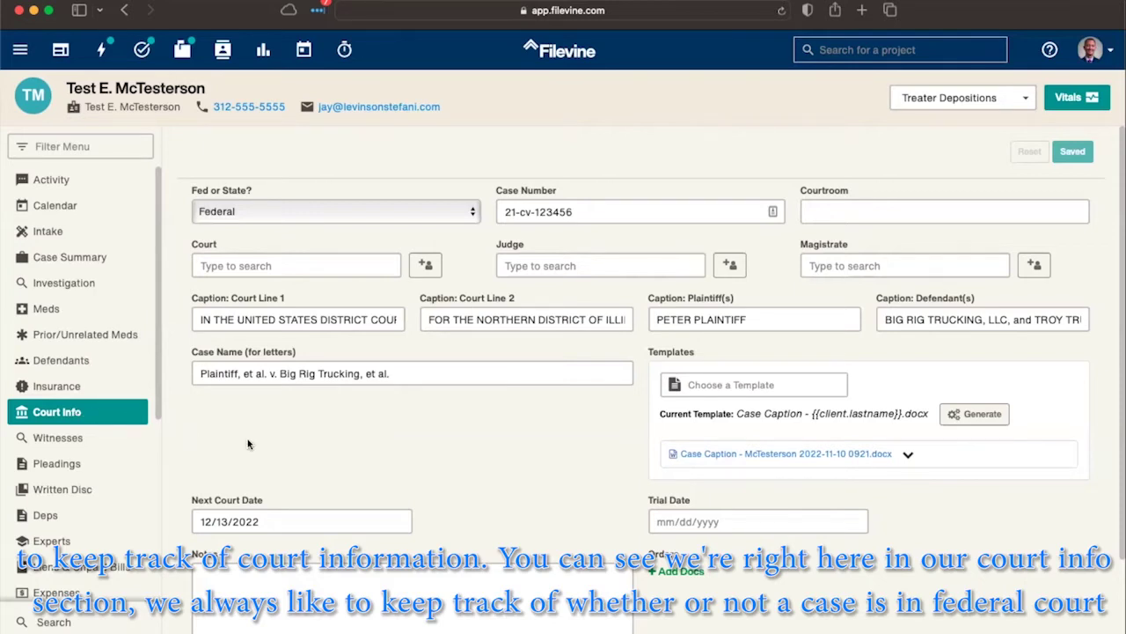
Step: Switch the case from federal to State court to compare the fields offered, and set it back to Federal
{"action": "left_click", "coordinate": [273, 214]}
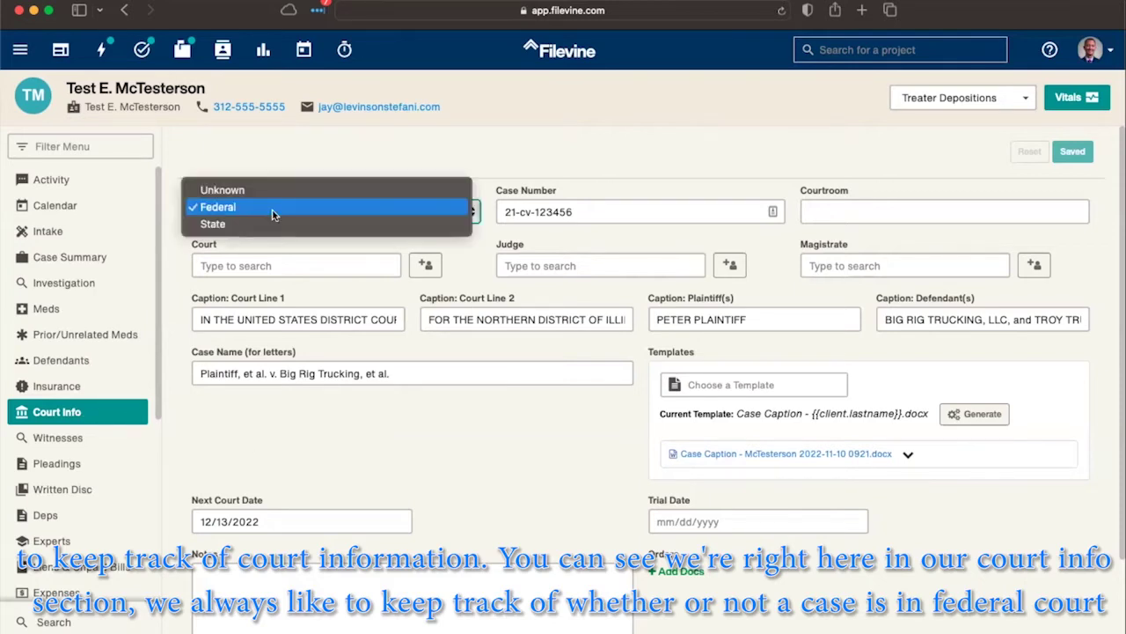
{"action": "left_click", "coordinate": [230, 228]}
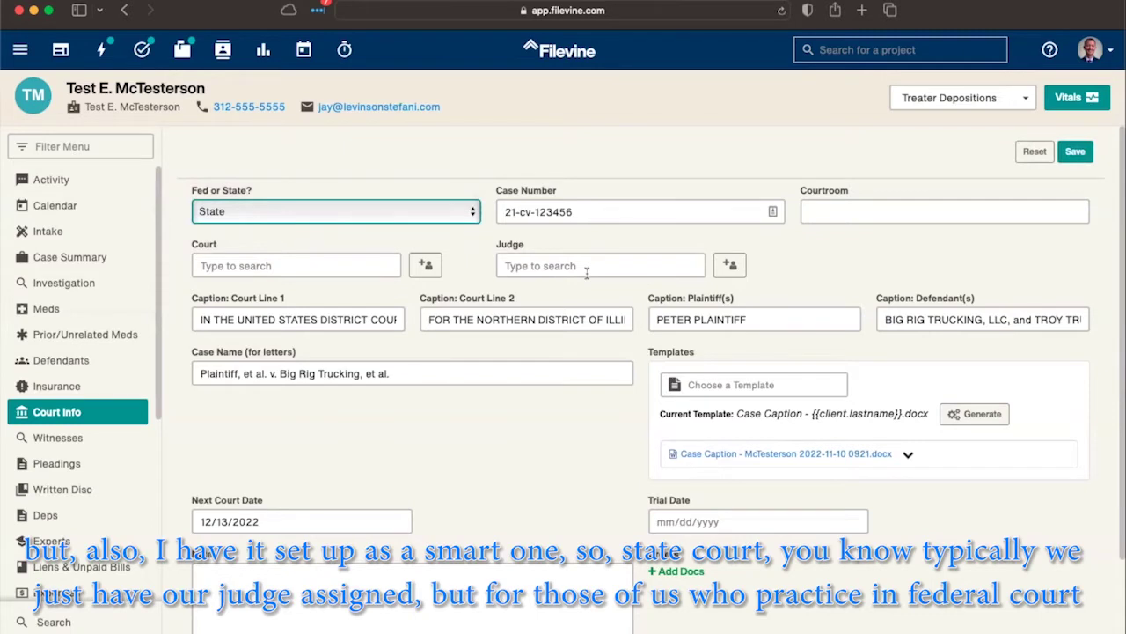
{"action": "left_click", "coordinate": [395, 210]}
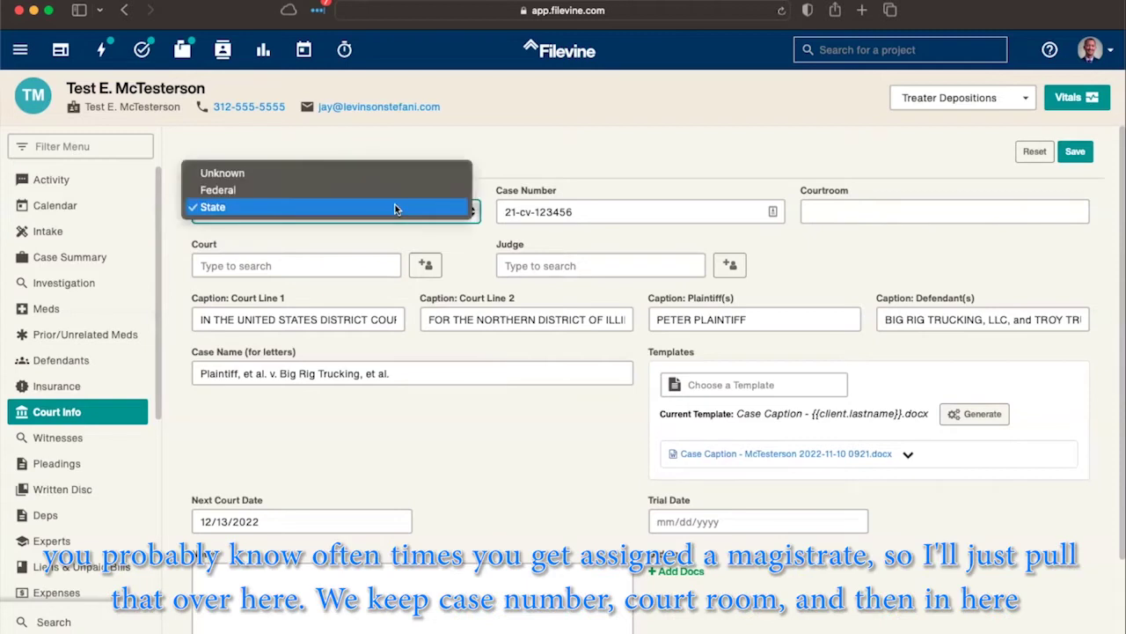
{"action": "left_click", "coordinate": [276, 189]}
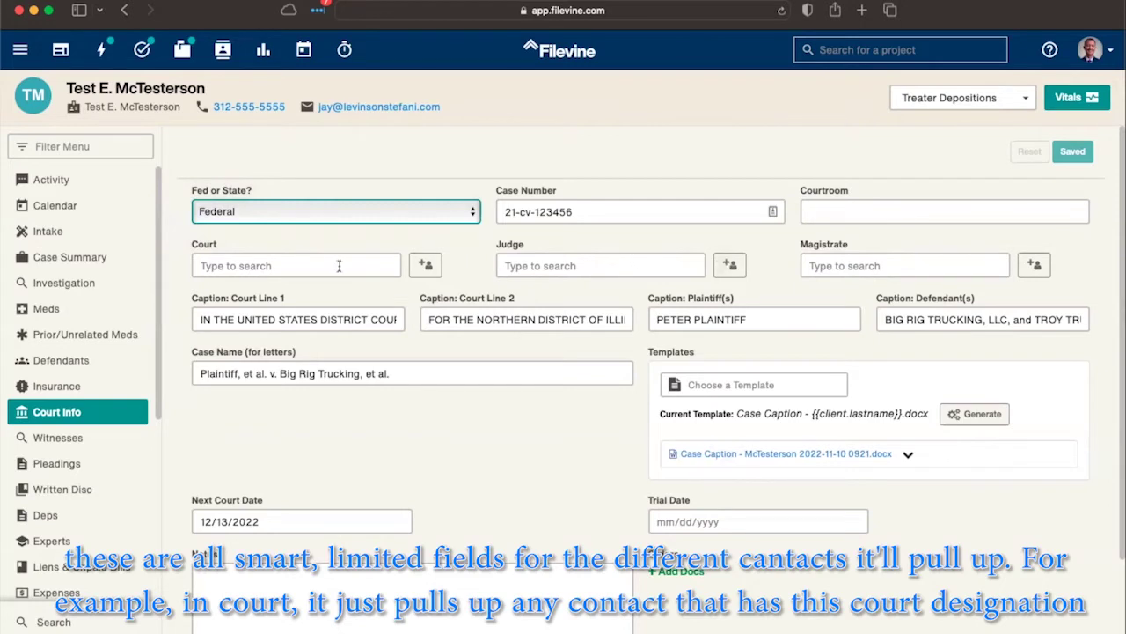
Step: Assign Northern District of Illinois - Eastern Division as the court and the first judge contact matching "test" as the judge
{"action": "left_click", "coordinate": [339, 265]}
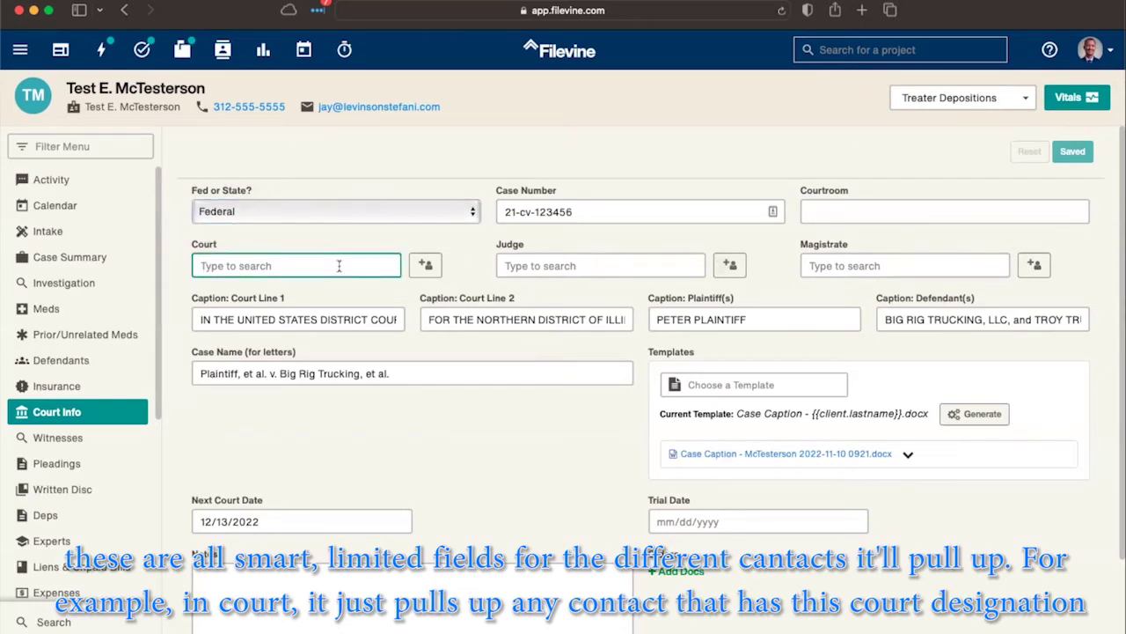
{"action": "type", "text": "ndil"}
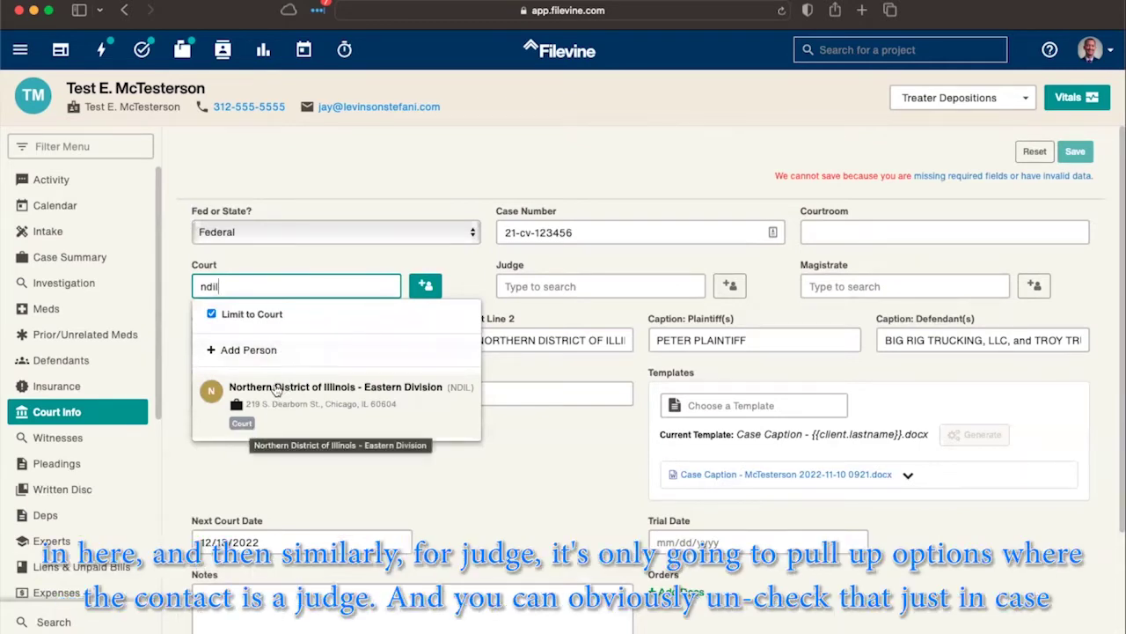
{"action": "left_click", "coordinate": [278, 394]}
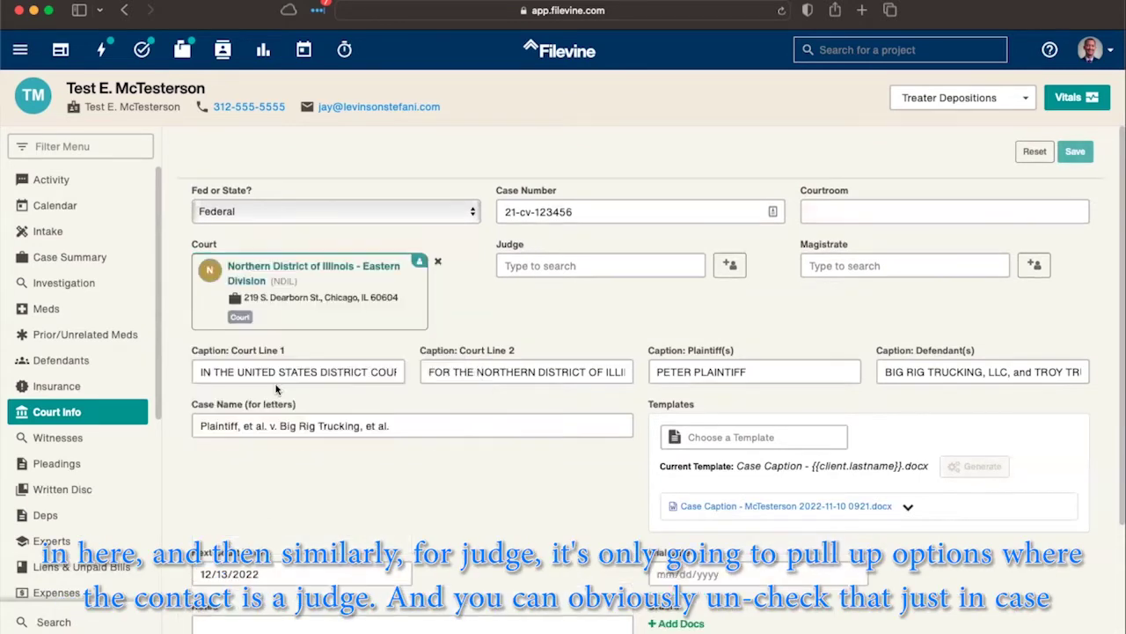
{"action": "left_click", "coordinate": [547, 266]}
{"action": "type", "text": "test"}
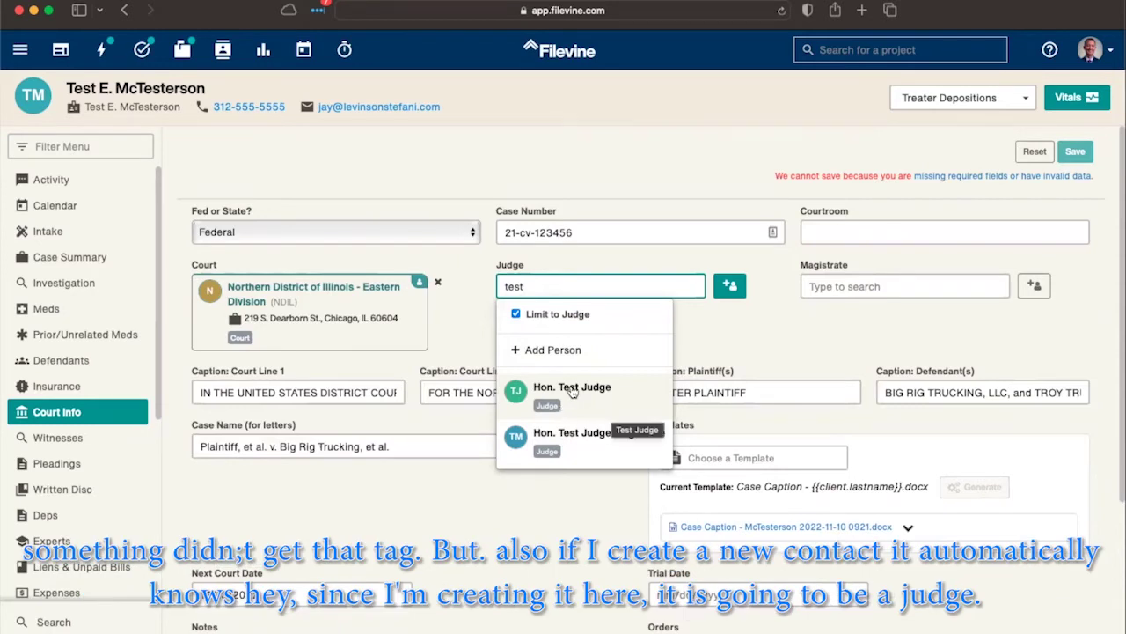
{"action": "left_click", "coordinate": [572, 389]}
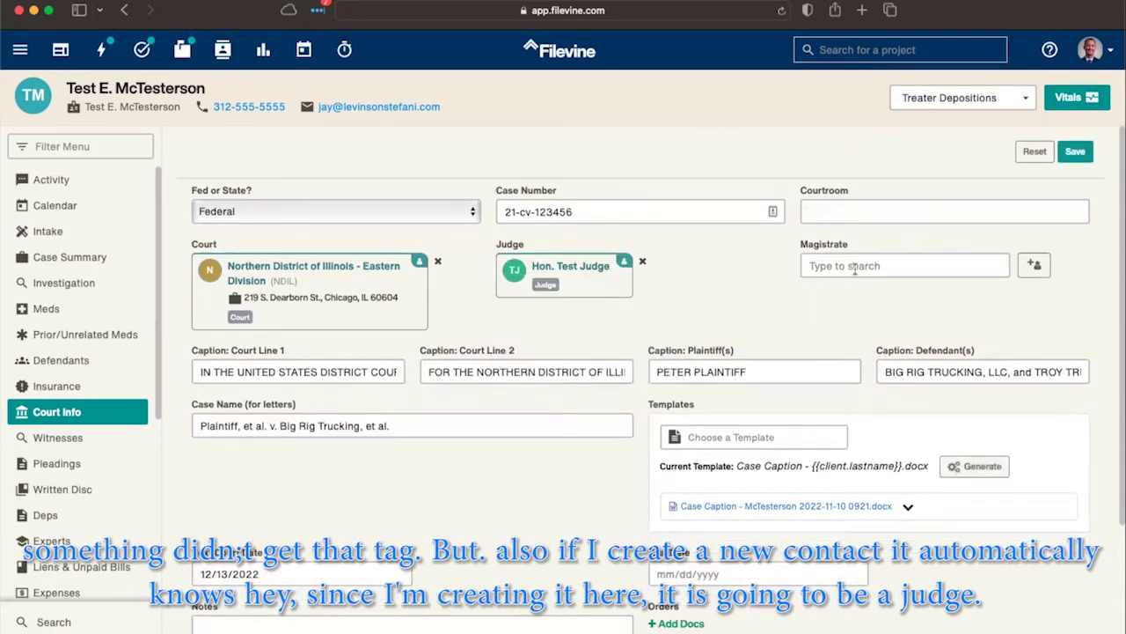
Step: Open a new contact form for the magistrate to inspect its preset tag, and cancel it
{"action": "left_click", "coordinate": [1035, 264]}
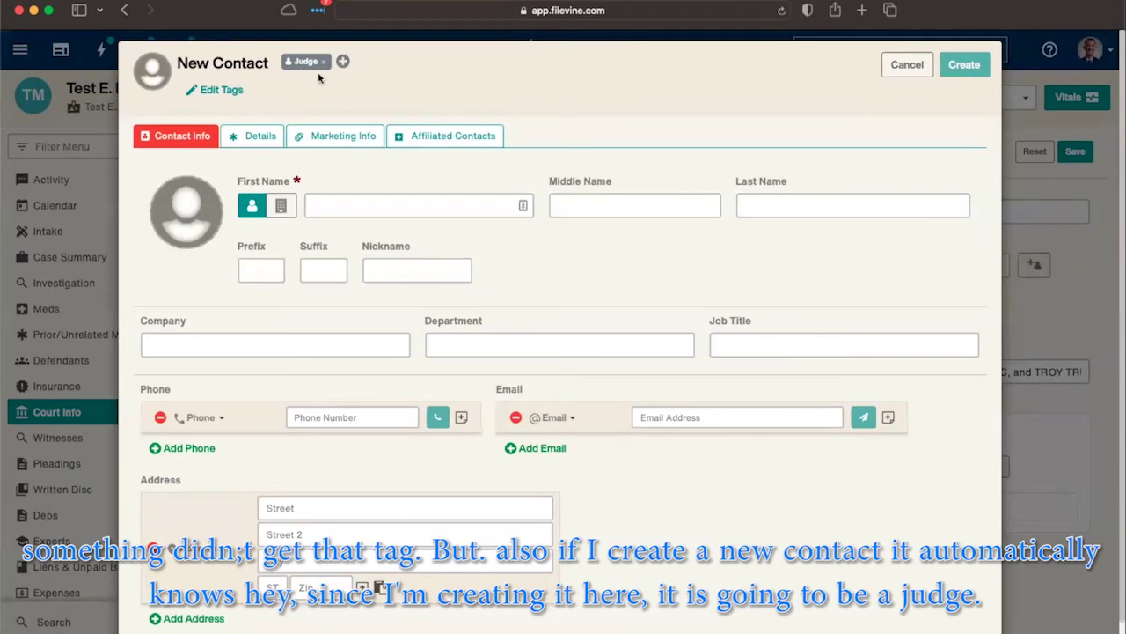
{"action": "left_click", "coordinate": [906, 64]}
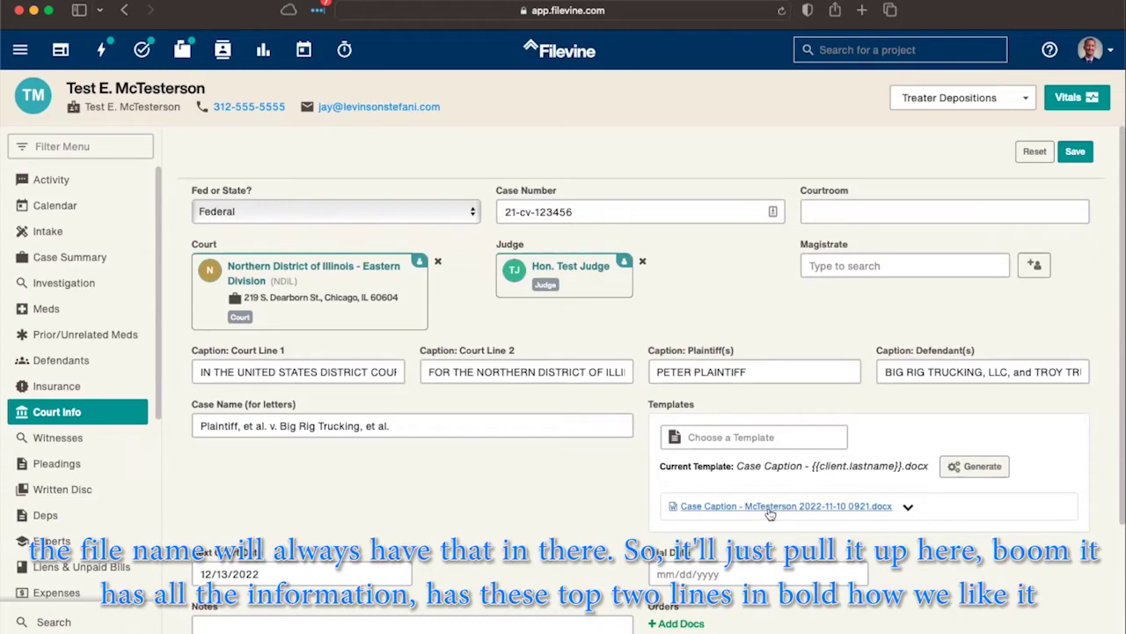
Step: Preview the generated Case Caption document and return to the project's court information
{"action": "left_click", "coordinate": [770, 507]}
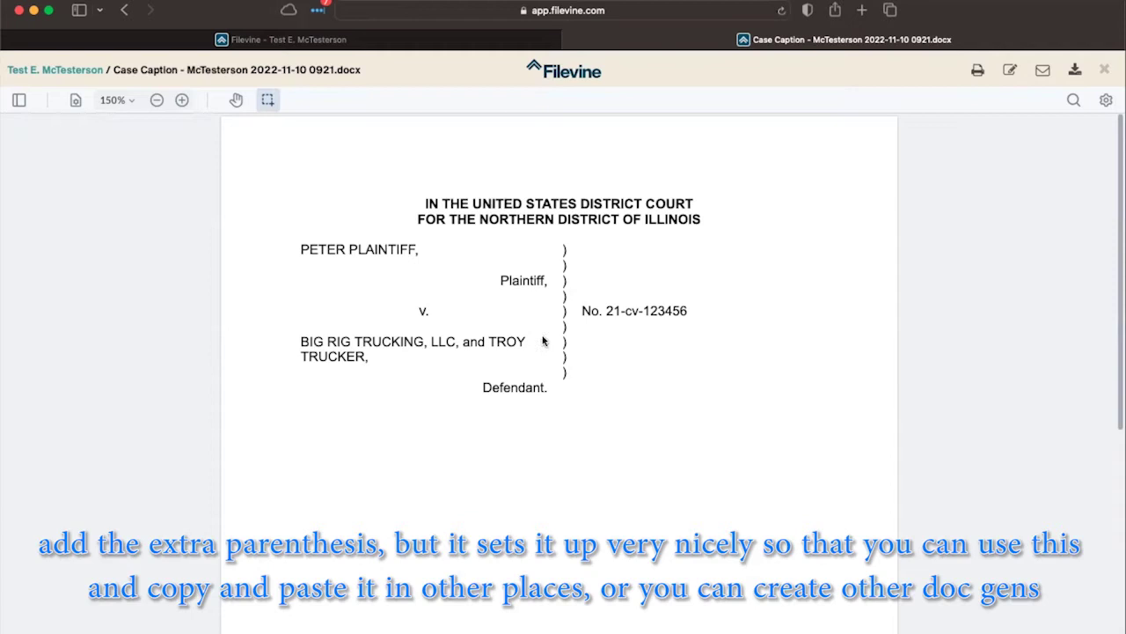
{"action": "left_click", "coordinate": [473, 45]}
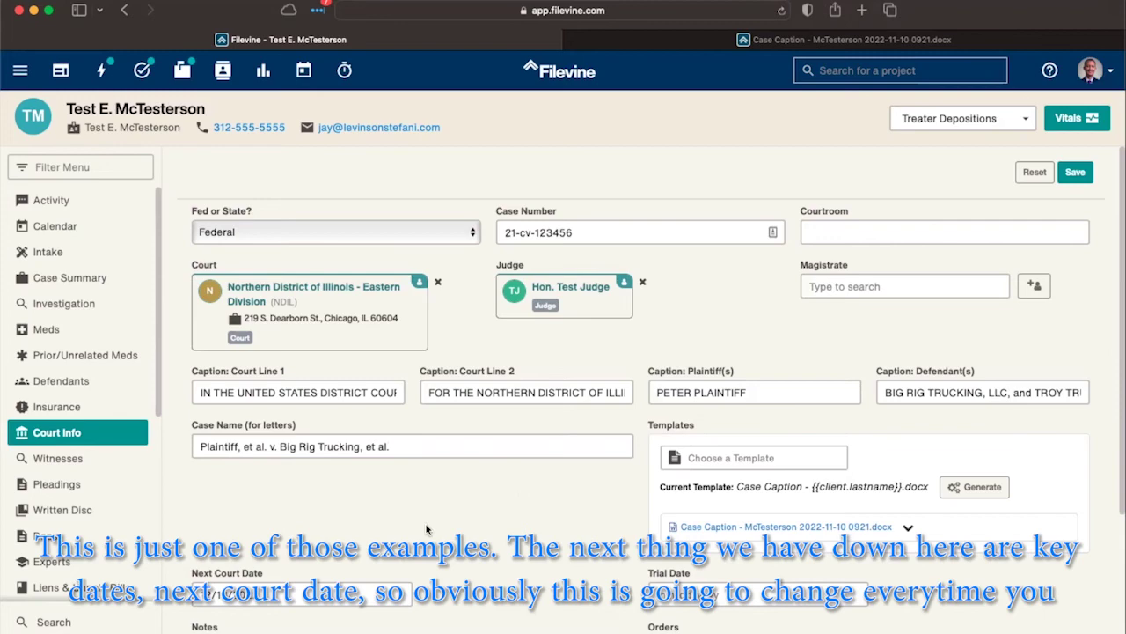
Step: Check the next court date in the project vitals, and close the vitals
{"action": "scroll", "coordinate": [427, 528], "scroll_direction": "down", "scroll_amount": 4}
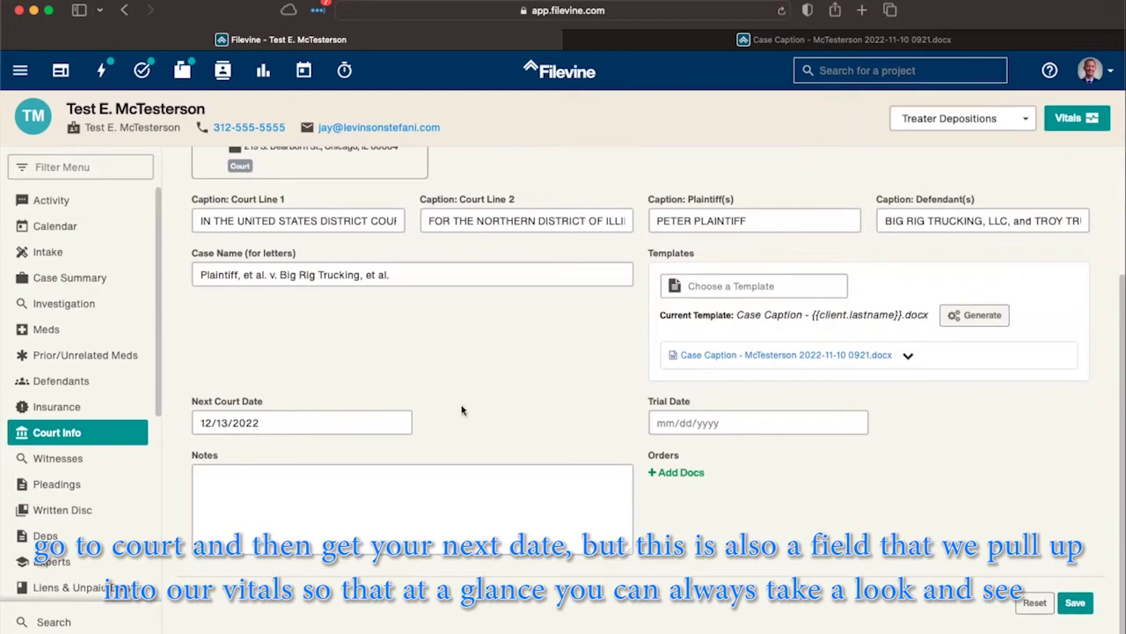
{"action": "left_click", "coordinate": [1071, 119]}
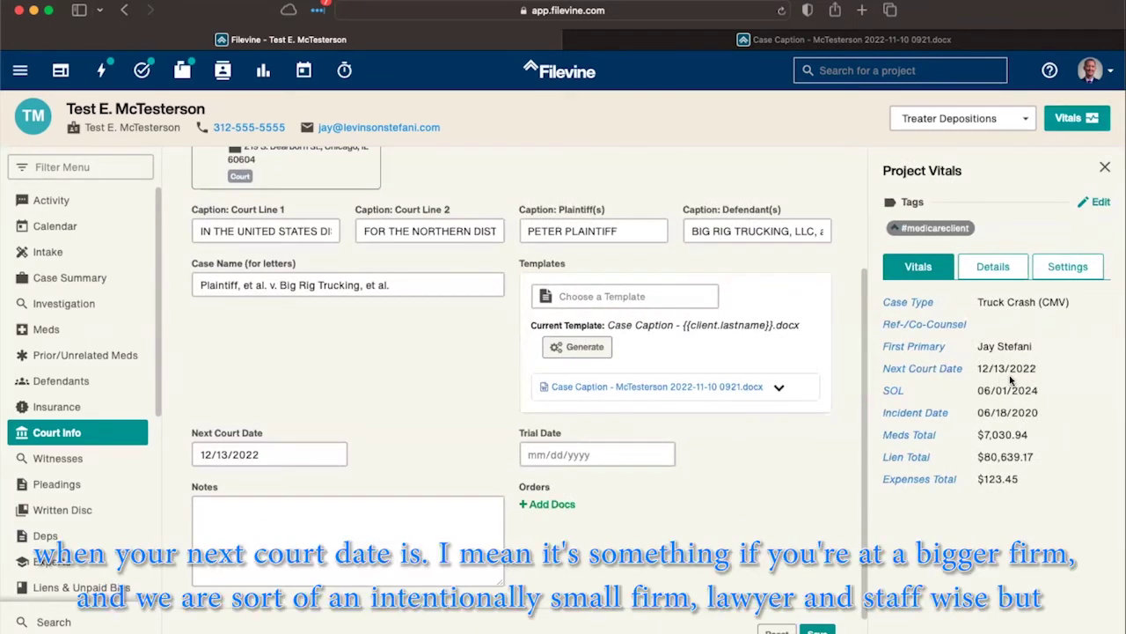
{"action": "left_click", "coordinate": [1104, 169]}
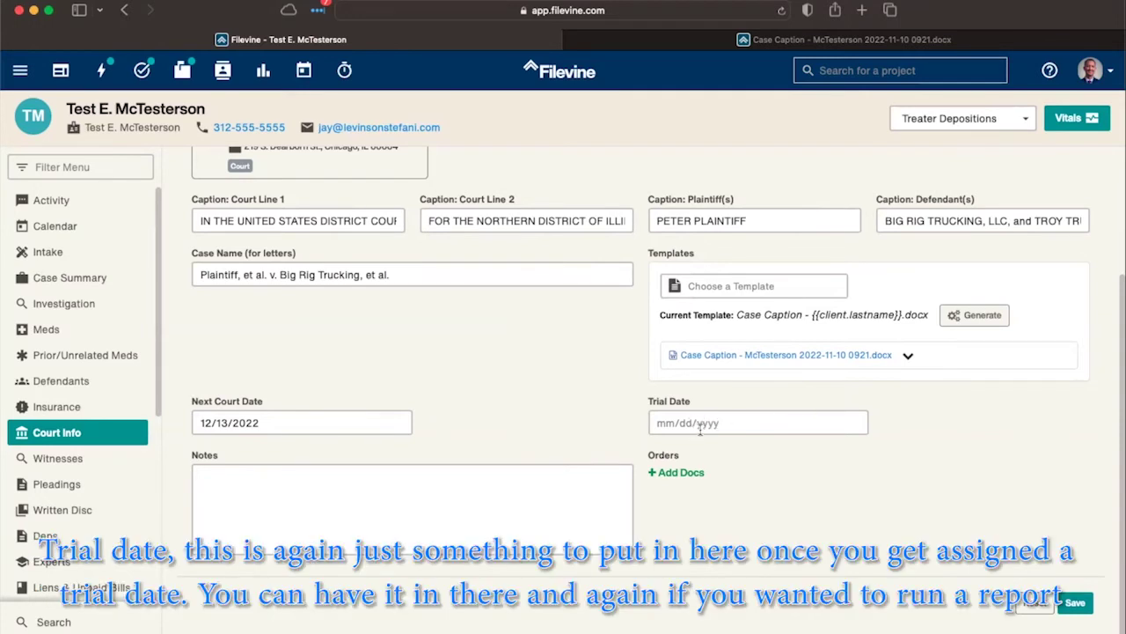
Step: Set the trial date to 03/22/2023
{"action": "left_click", "coordinate": [701, 428]}
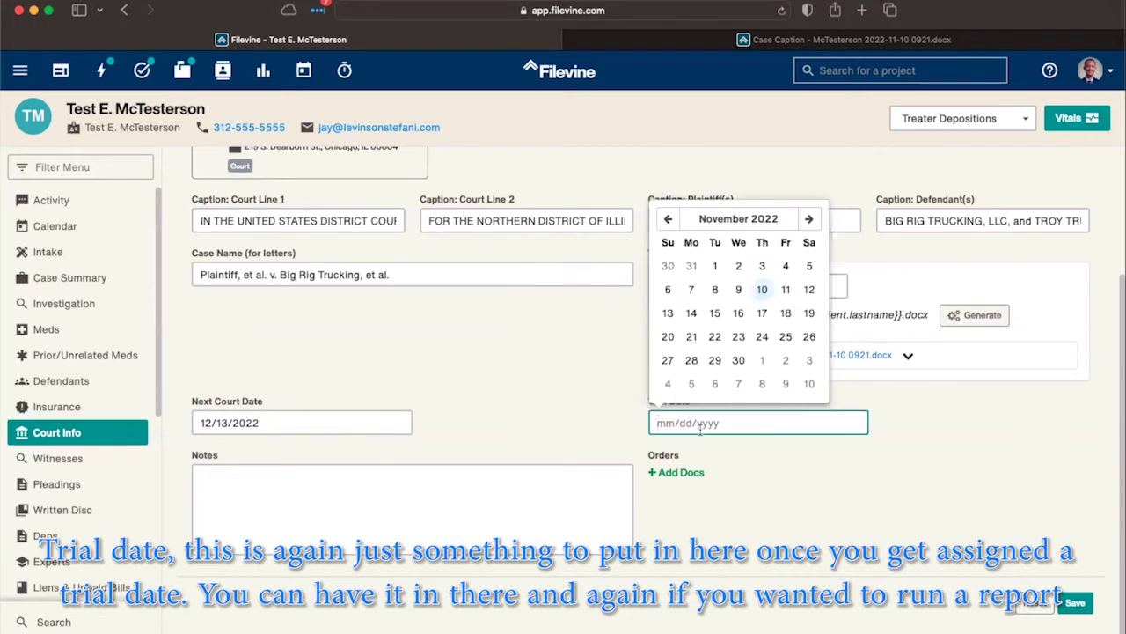
{"action": "left_click", "coordinate": [810, 219]}
{"action": "left_click", "coordinate": [810, 220]}
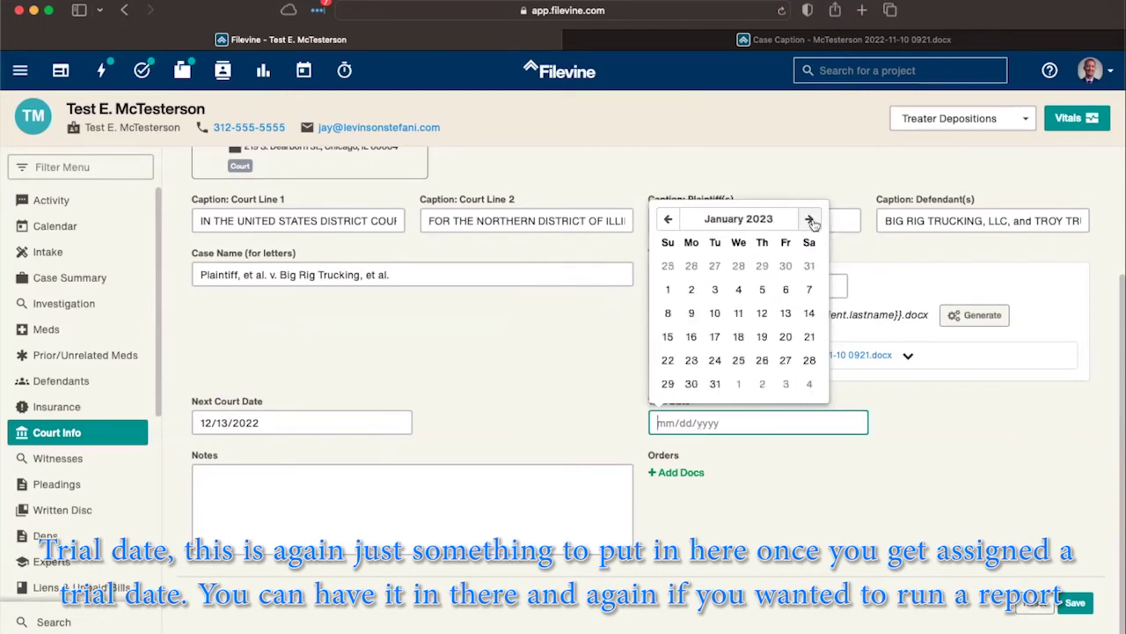
{"action": "left_click", "coordinate": [810, 220]}
{"action": "left_click", "coordinate": [810, 219]}
{"action": "left_click", "coordinate": [738, 338]}
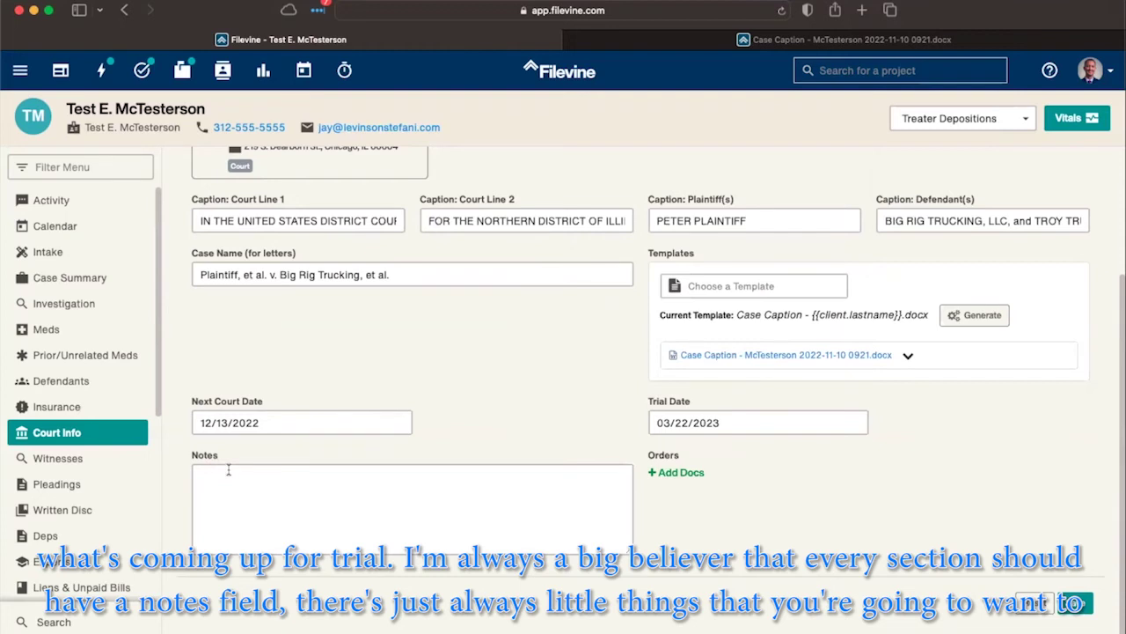
{"action": "scroll", "coordinate": [227, 476], "scroll_direction": "up", "scroll_amount": 1}
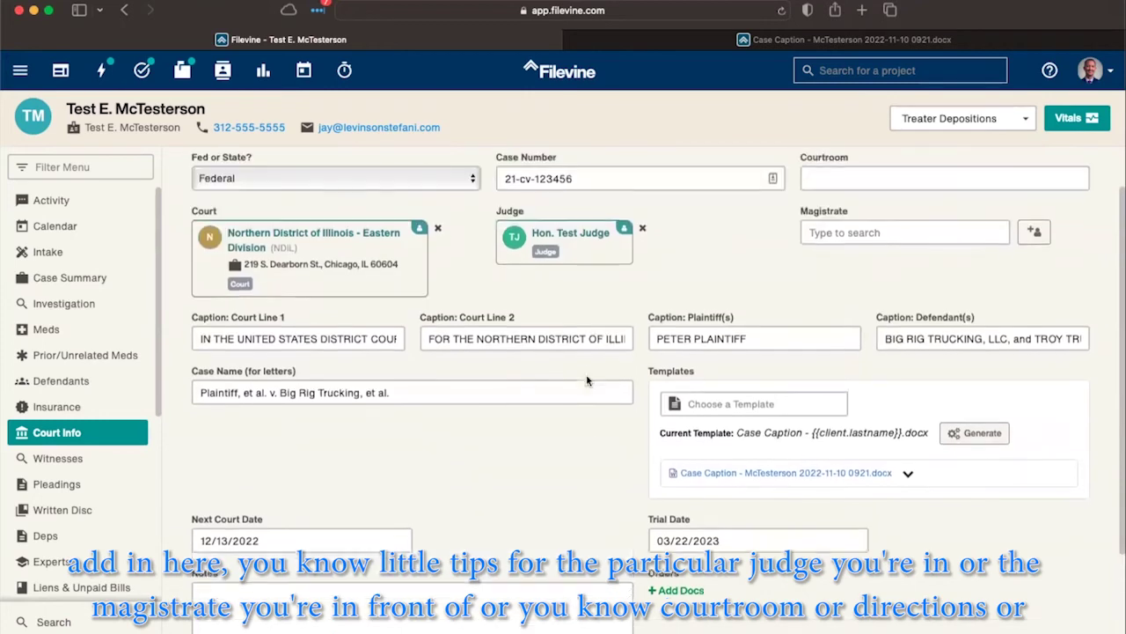
{"action": "scroll", "coordinate": [590, 380], "scroll_direction": "up", "scroll_amount": 2}
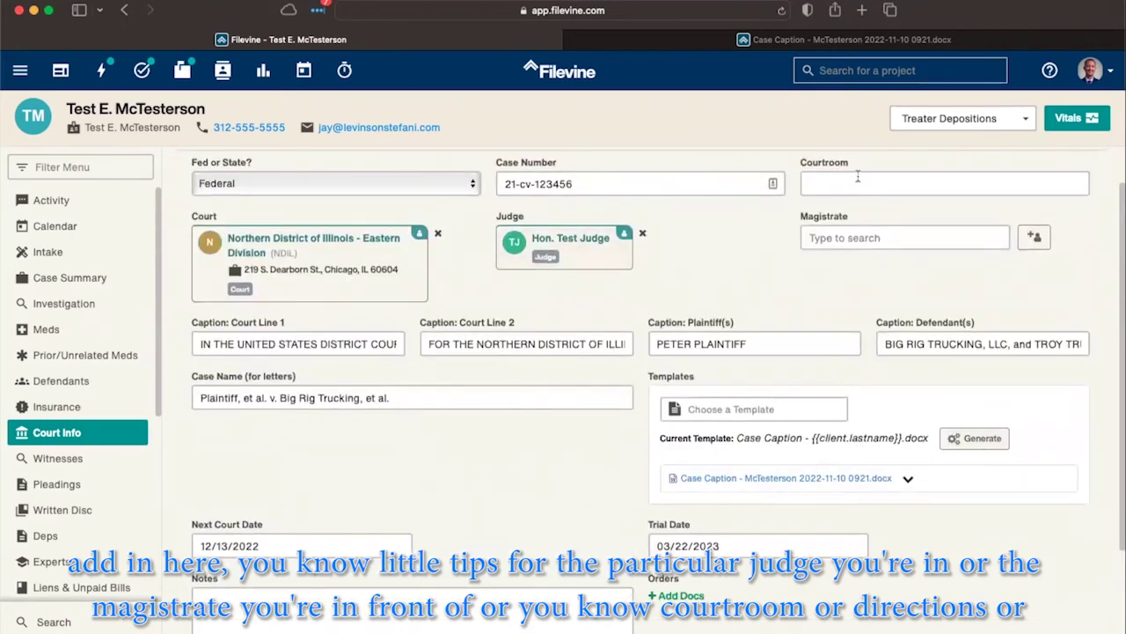
{"action": "scroll", "coordinate": [462, 438], "scroll_direction": "down", "scroll_amount": 1}
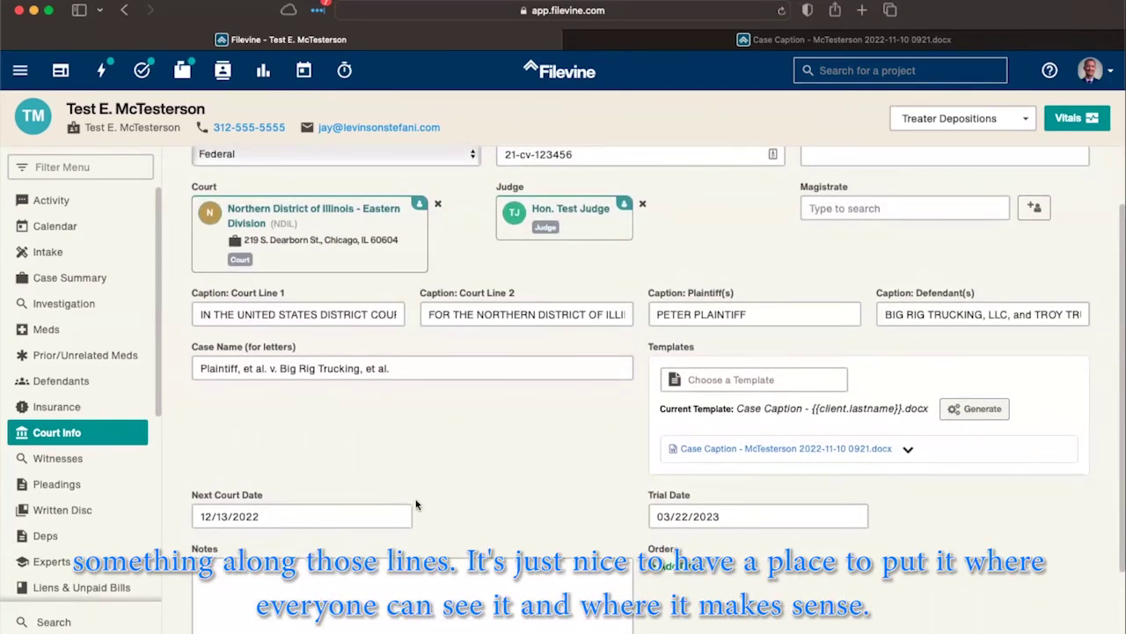
{"action": "scroll", "coordinate": [428, 528], "scroll_direction": "down", "scroll_amount": 1}
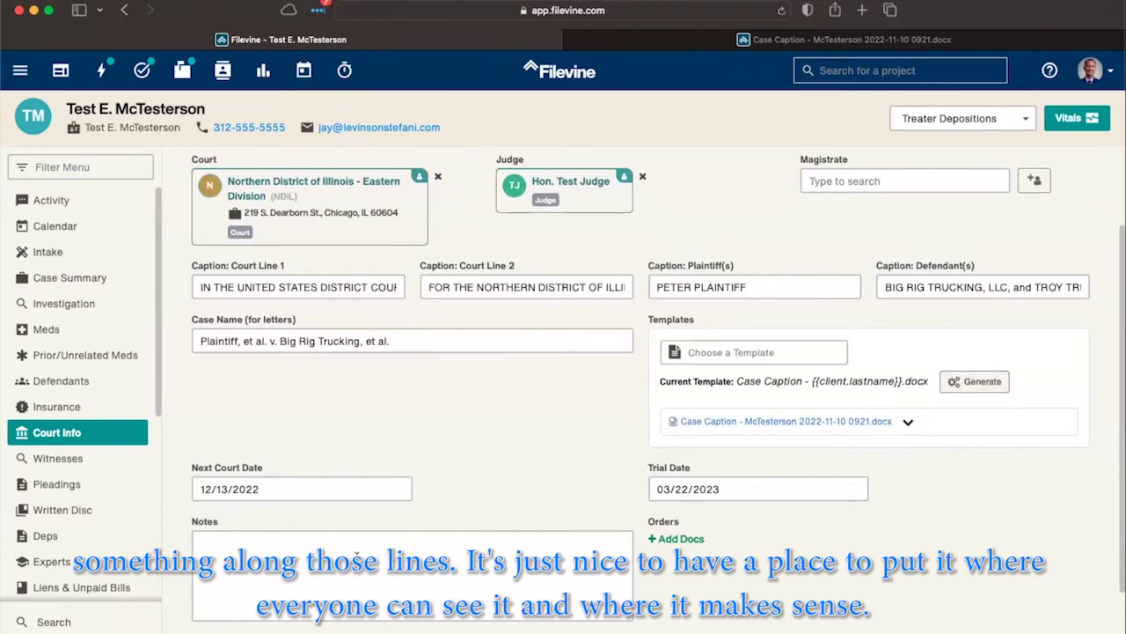
Step: Expand the document attachment area for Orders to view its upload options, and collapse it
{"action": "scroll", "coordinate": [686, 503], "scroll_direction": "down", "scroll_amount": 2}
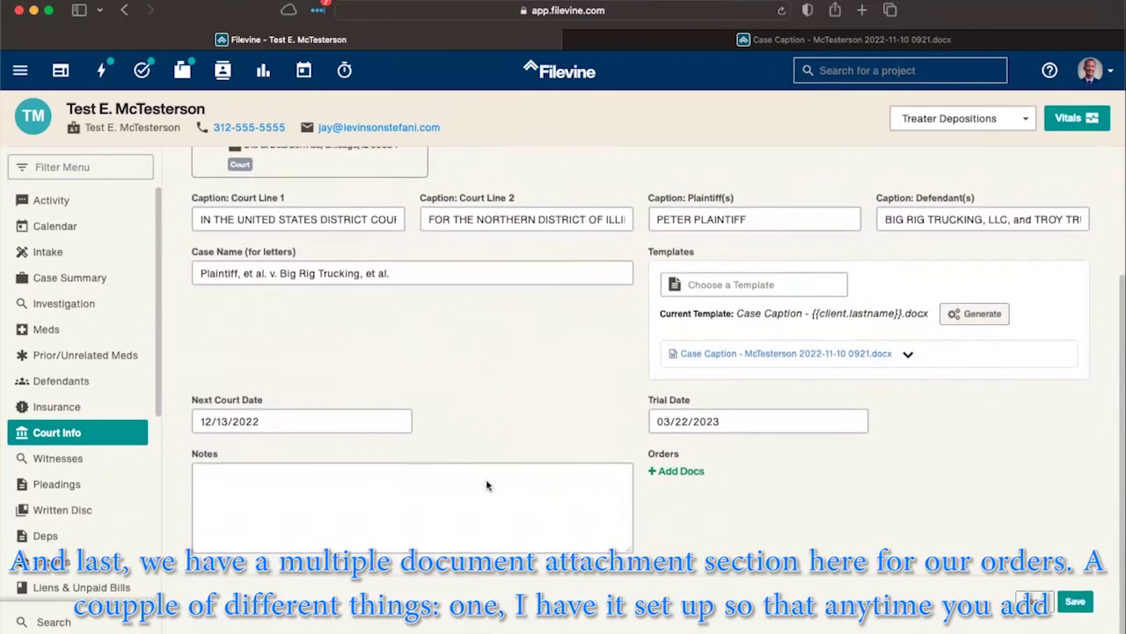
{"action": "left_click", "coordinate": [678, 473]}
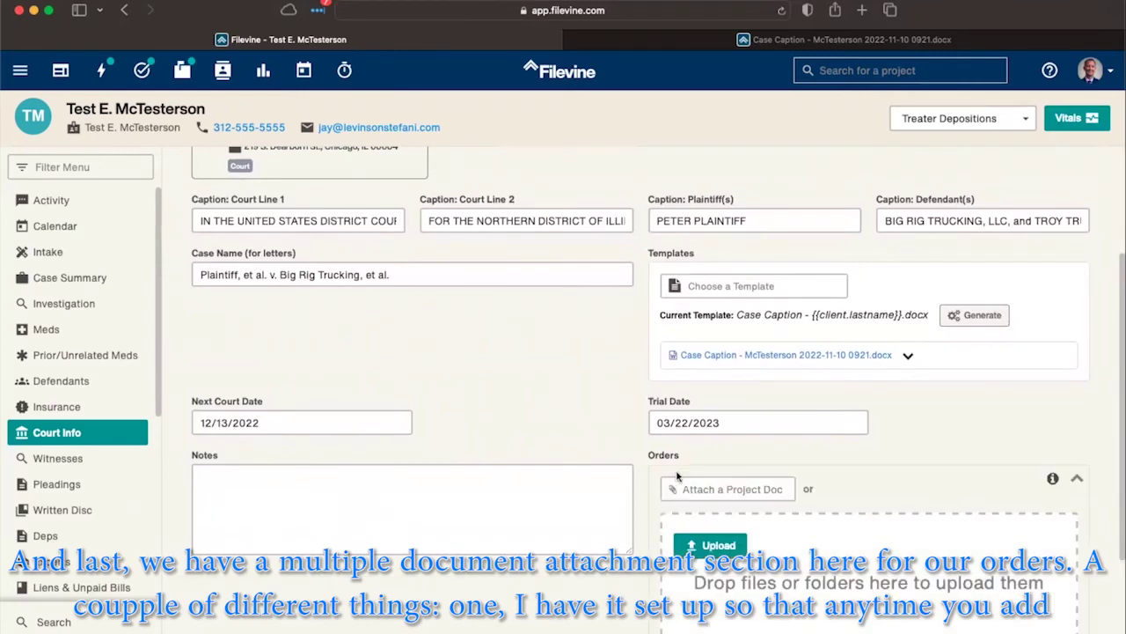
{"action": "scroll", "coordinate": [759, 542], "scroll_direction": "down", "scroll_amount": 3}
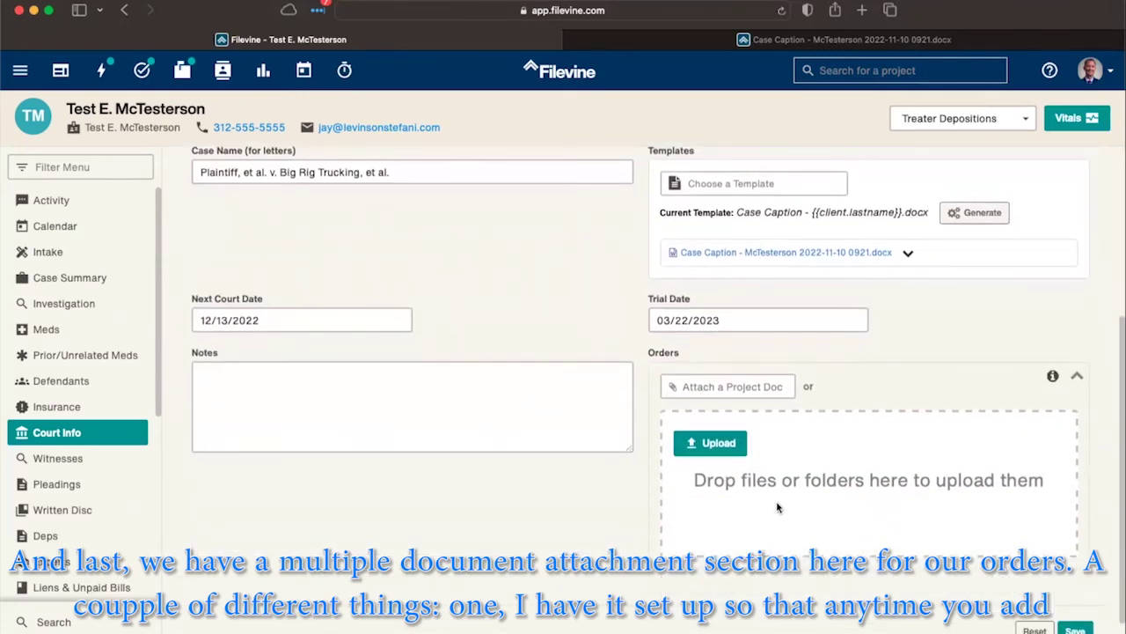
{"action": "left_click", "coordinate": [1077, 378]}
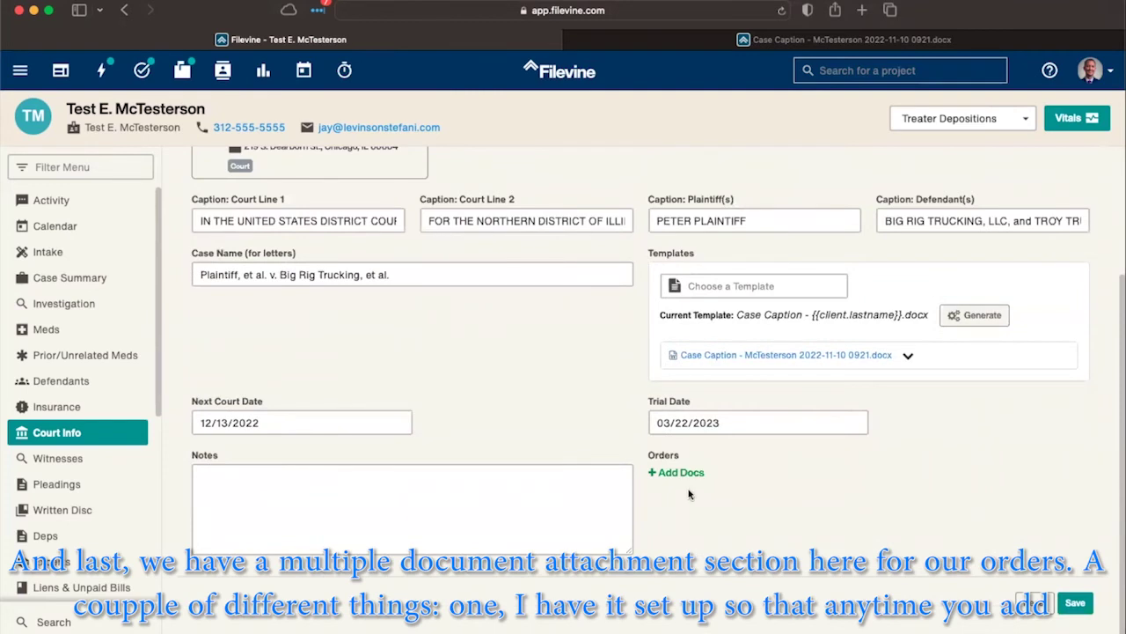